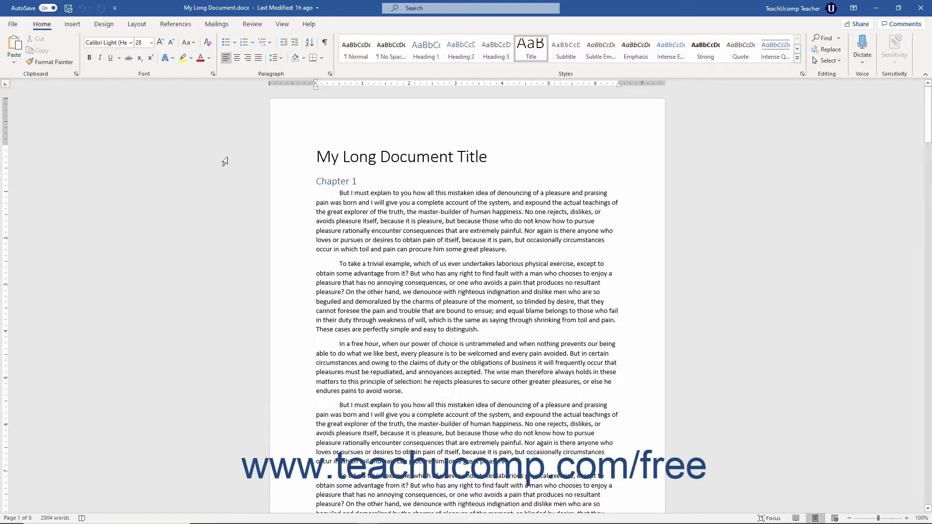
- Show the paper size choices for My Long Document, where Letter 8.5" x 11" is current
{"action": "left_click", "coordinate": [137, 24]}
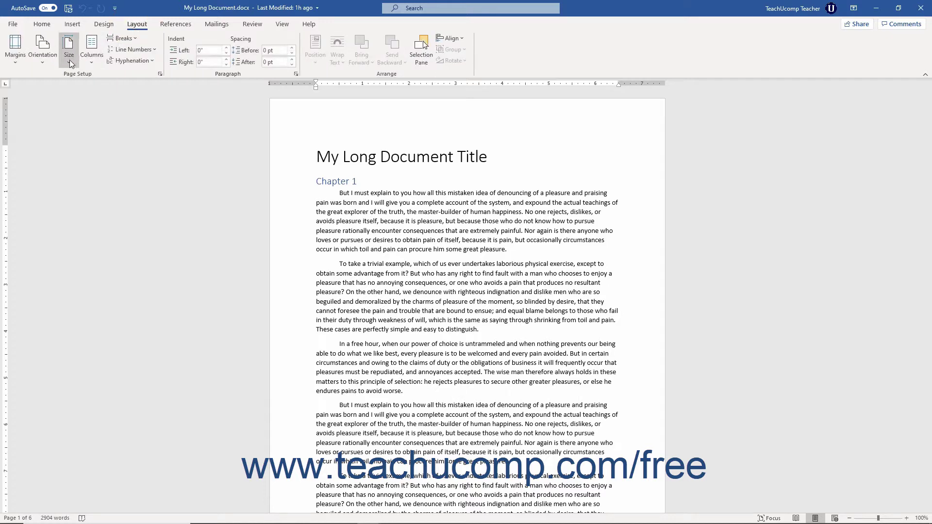
{"action": "left_click", "coordinate": [69, 60]}
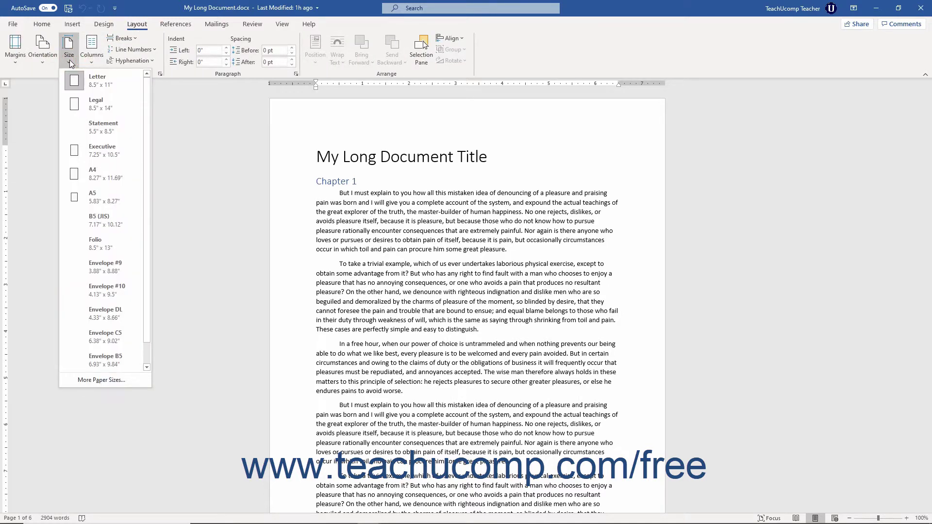
- Close the paper size list and scroll down to page 2 of My Long Document
{"action": "left_click", "coordinate": [215, 139]}
{"action": "scroll", "coordinate": [248, 299], "scroll_direction": "down", "scroll_amount": 9}
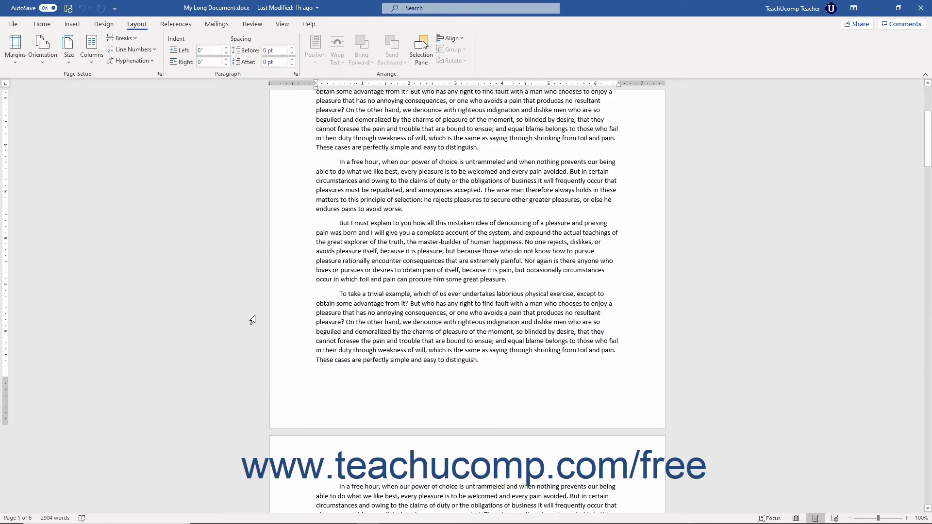
{"action": "scroll", "coordinate": [252, 320], "scroll_direction": "down", "scroll_amount": 3}
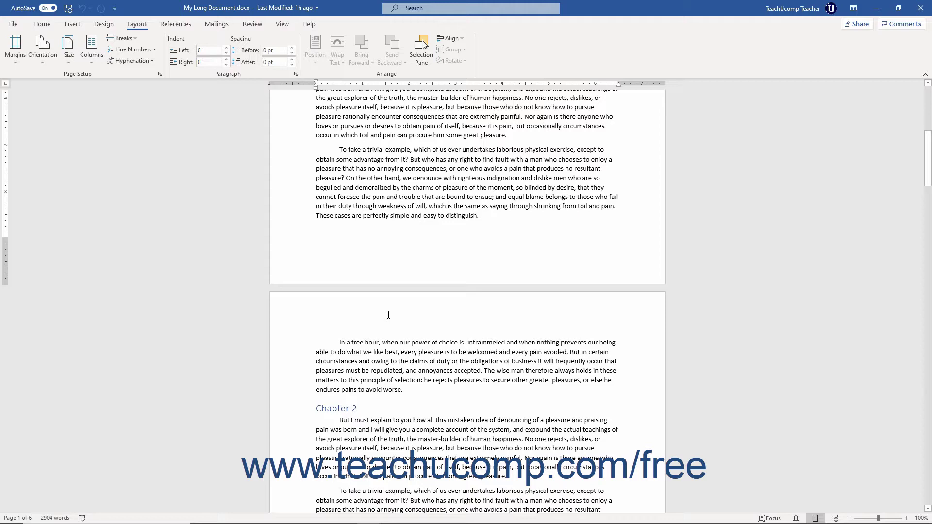
{"action": "scroll", "coordinate": [254, 320], "scroll_direction": "down", "scroll_amount": 7}
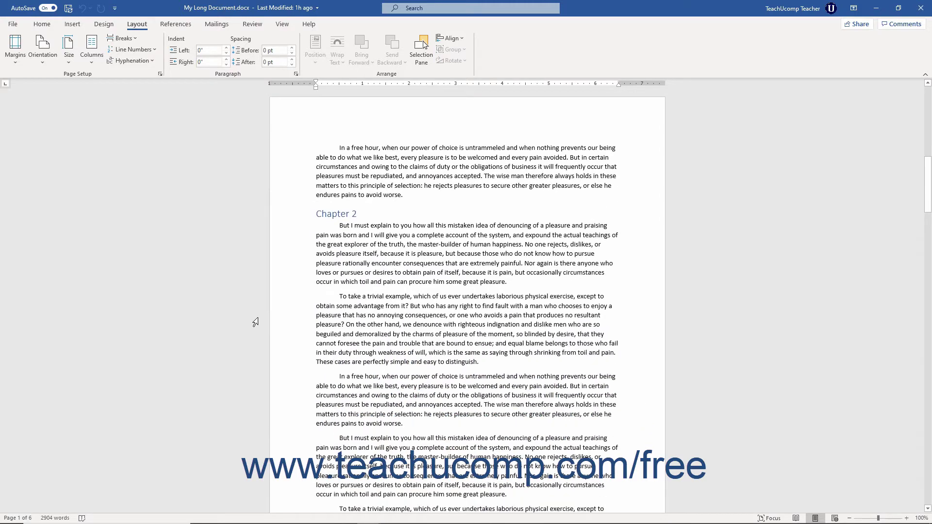
{"action": "scroll", "coordinate": [256, 323], "scroll_direction": "down", "scroll_amount": 8}
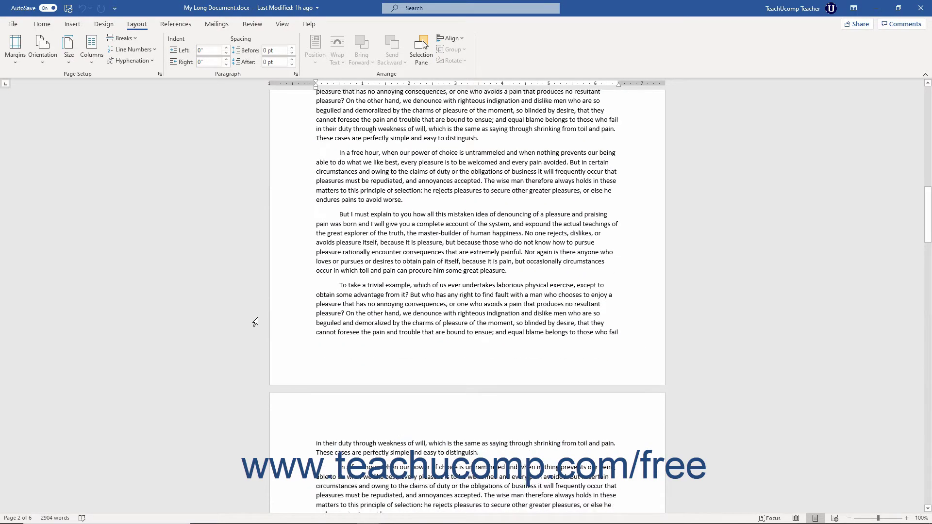
{"action": "scroll", "coordinate": [256, 323], "scroll_direction": "down", "scroll_amount": 3}
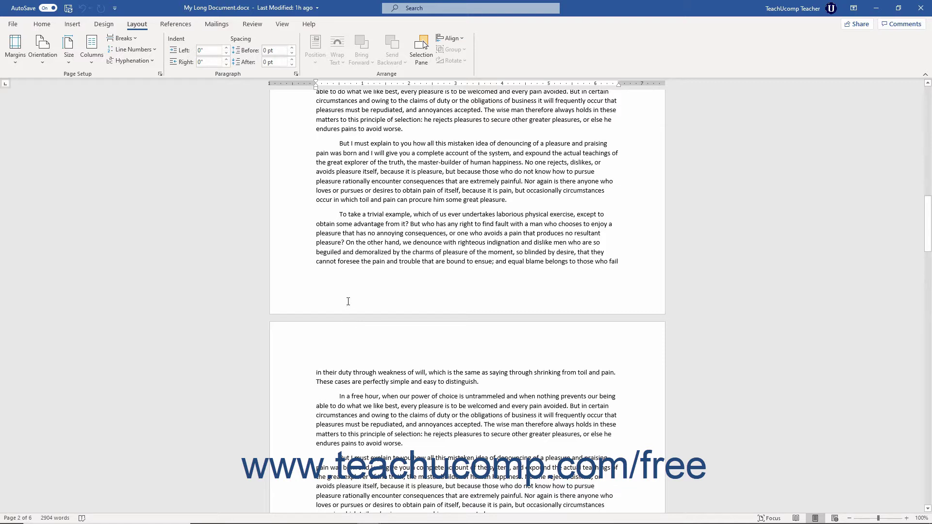
- Insert a page break before the “To take a trivial example” paragraph, pushing it to page 3
{"action": "left_click", "coordinate": [316, 214]}
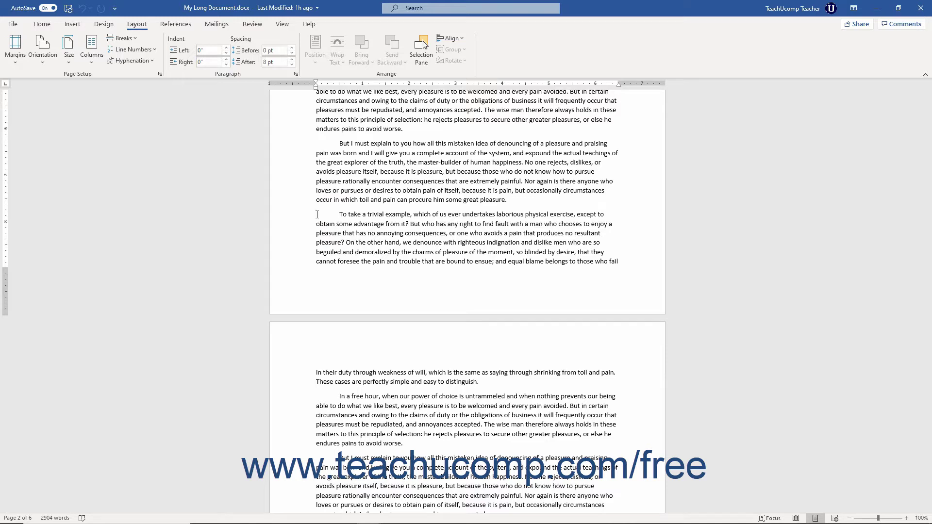
{"action": "left_click", "coordinate": [137, 41]}
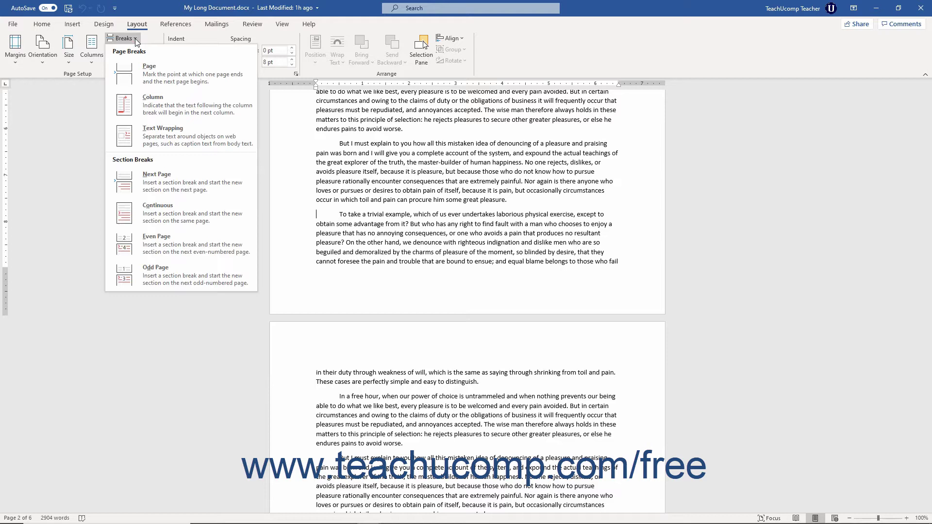
{"action": "left_click", "coordinate": [161, 70]}
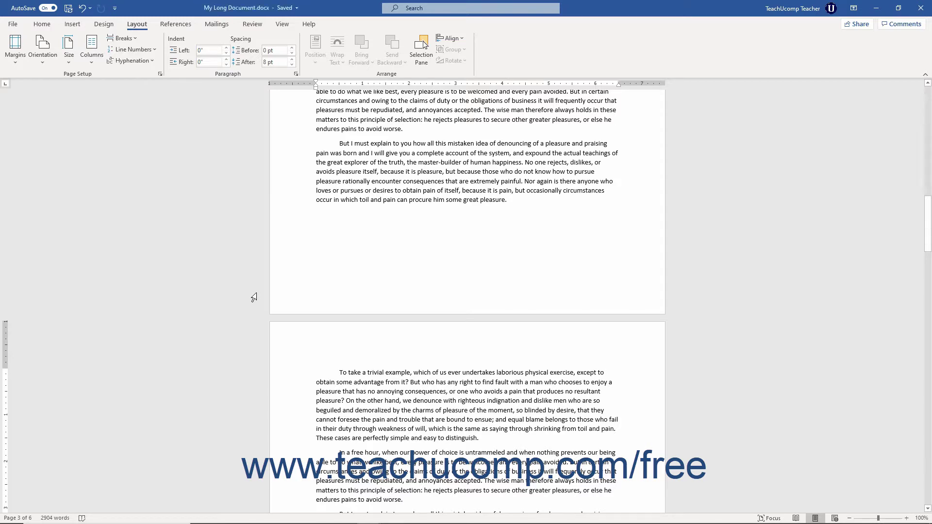
- Switch to the Widget Sample Report- Local copy.docx window
{"action": "left_click", "coordinate": [283, 24]}
{"action": "left_click", "coordinate": [540, 51]}
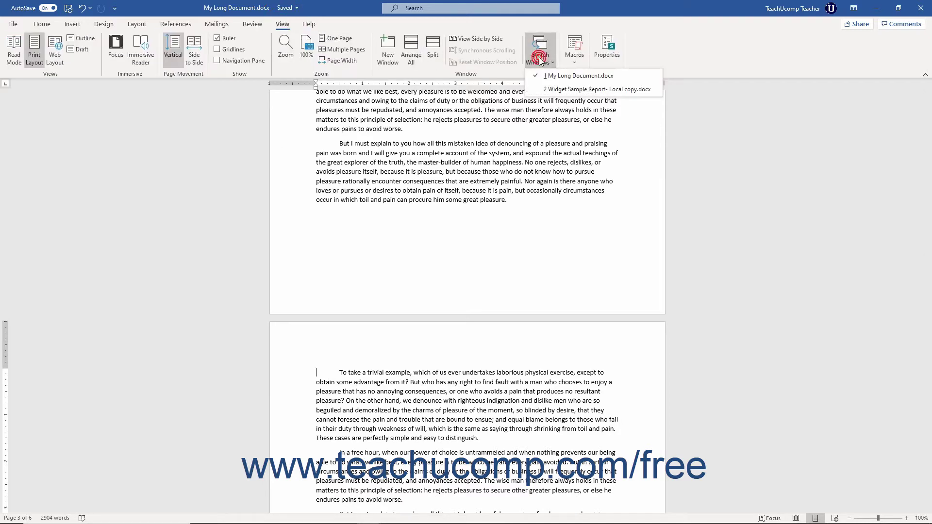
{"action": "left_click", "coordinate": [547, 89]}
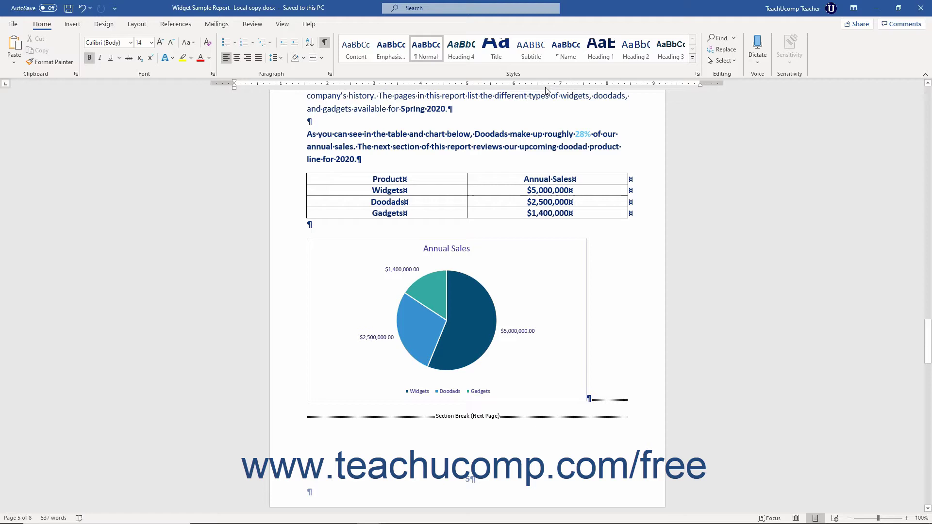
- Show the Layout Breaks list, then scroll the report past its Section Break (Next Page) markers
{"action": "left_click", "coordinate": [138, 25]}
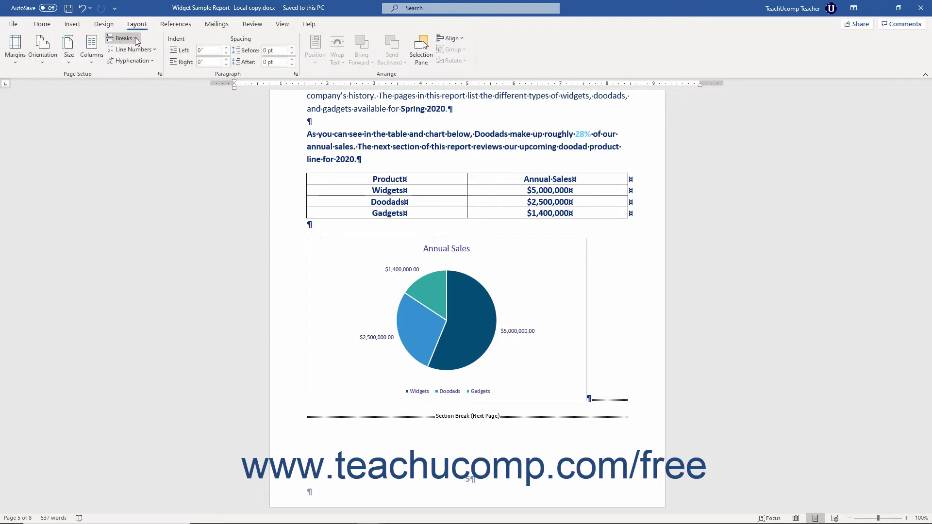
{"action": "left_click", "coordinate": [137, 42]}
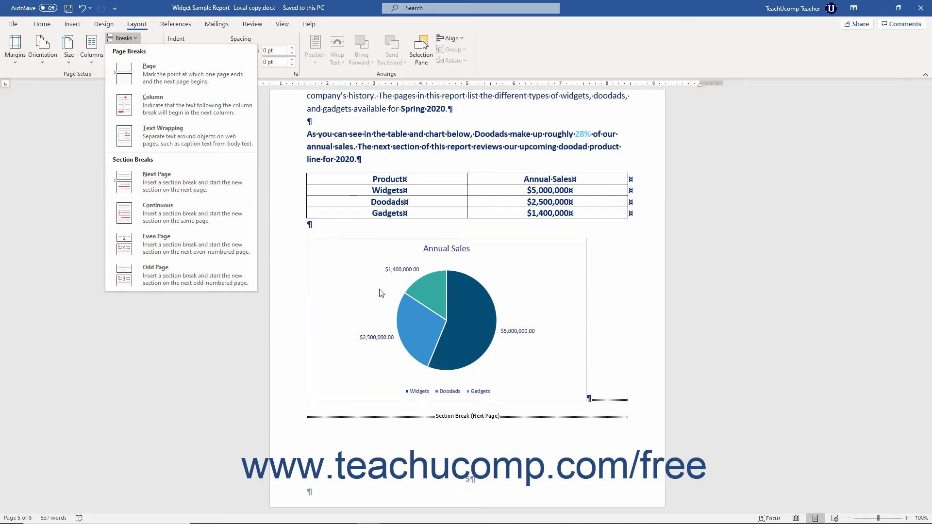
{"action": "scroll", "coordinate": [381, 293], "scroll_direction": "down", "scroll_amount": 4}
{"action": "scroll", "coordinate": [379, 292], "scroll_direction": "down", "scroll_amount": 2}
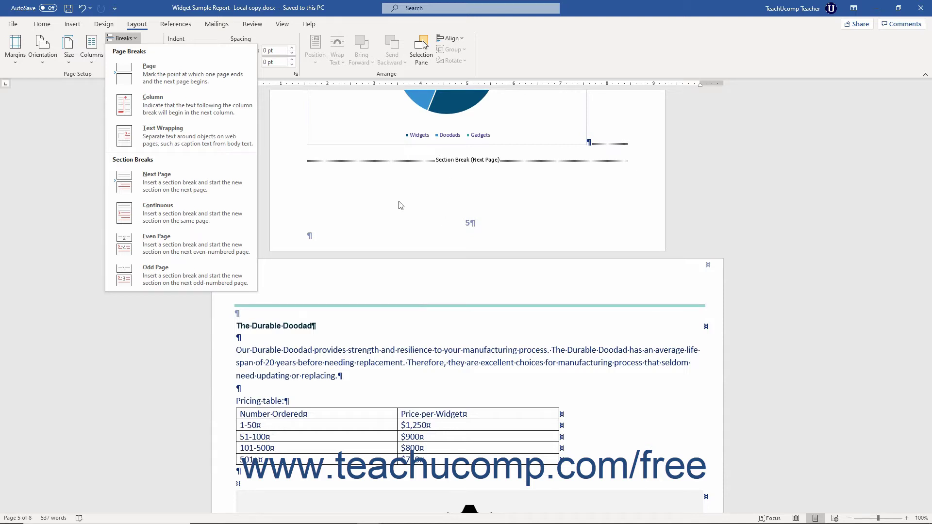
{"action": "scroll", "coordinate": [433, 193], "scroll_direction": "down", "scroll_amount": 10}
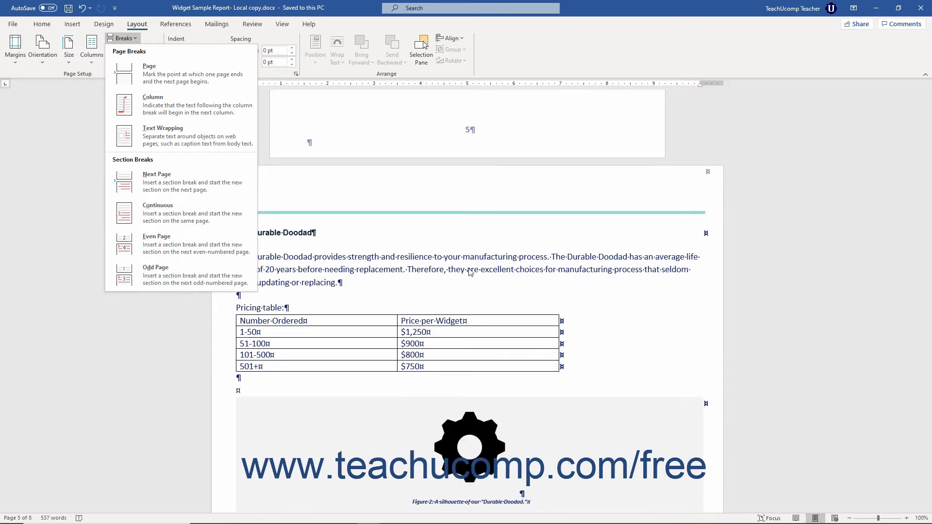
{"action": "scroll", "coordinate": [470, 269], "scroll_direction": "down", "scroll_amount": 15}
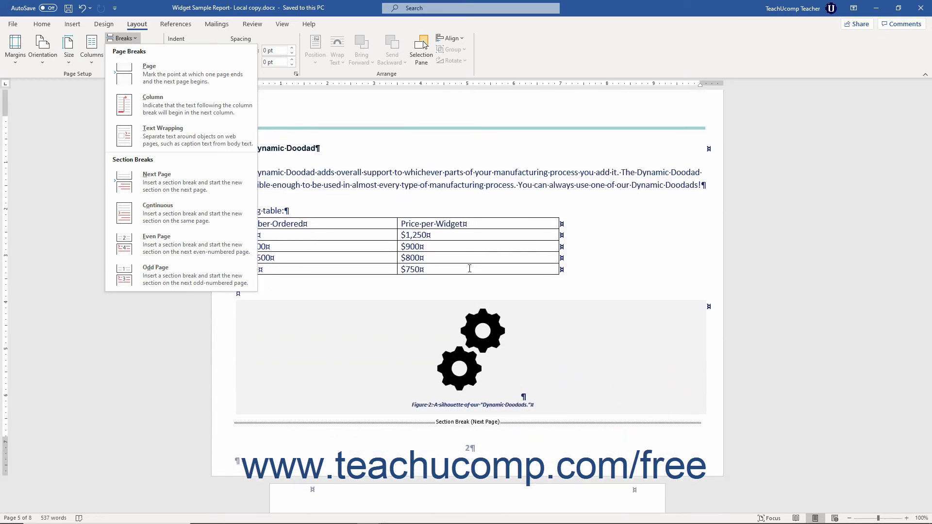
{"action": "scroll", "coordinate": [469, 272], "scroll_direction": "down", "scroll_amount": 3}
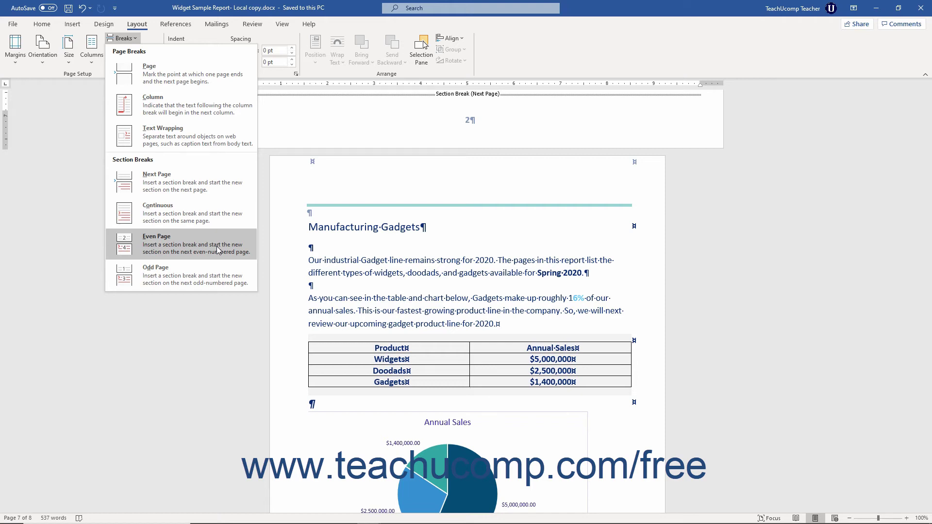
- Return to My Long Document.docx and turn on Show/Hide ¶ to reveal the Page Break
{"action": "key", "text": "Escape"}
{"action": "left_click", "coordinate": [284, 24]}
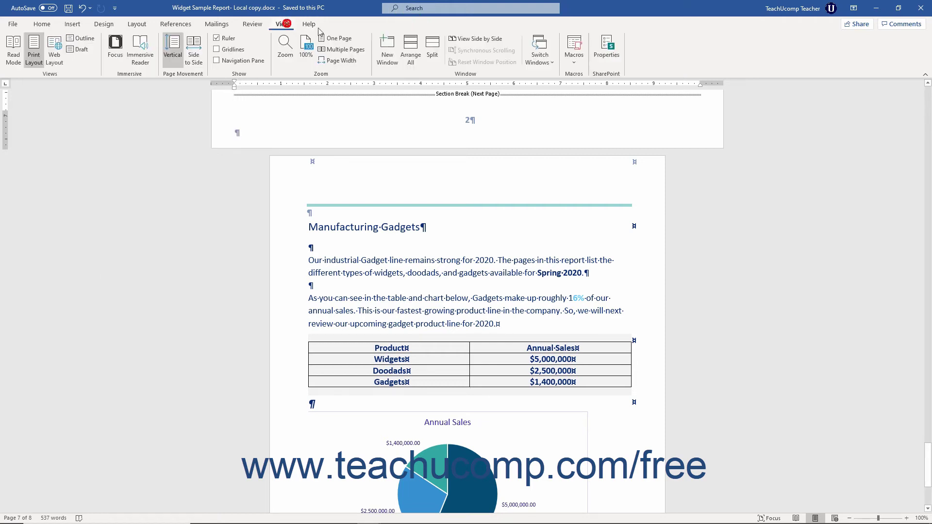
{"action": "left_click", "coordinate": [540, 53]}
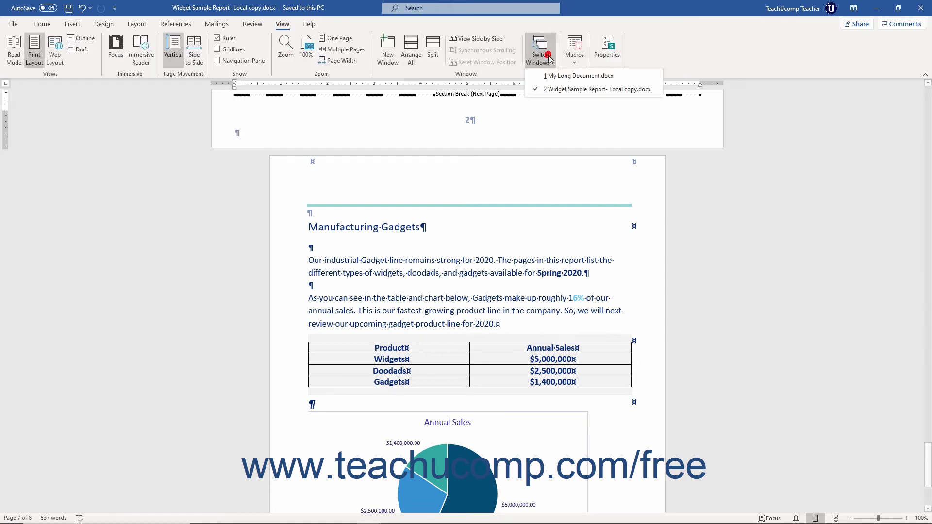
{"action": "left_click", "coordinate": [549, 82]}
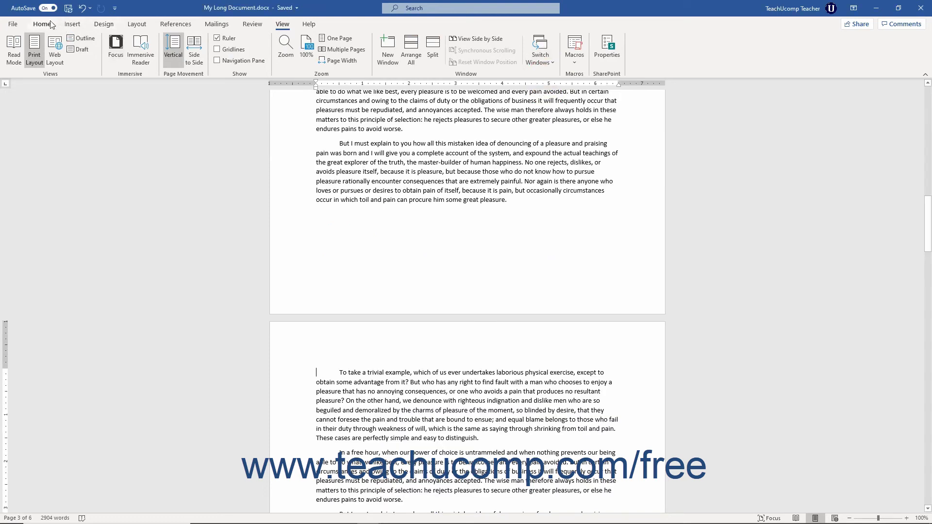
{"action": "left_click", "coordinate": [48, 24]}
{"action": "left_click", "coordinate": [325, 45]}
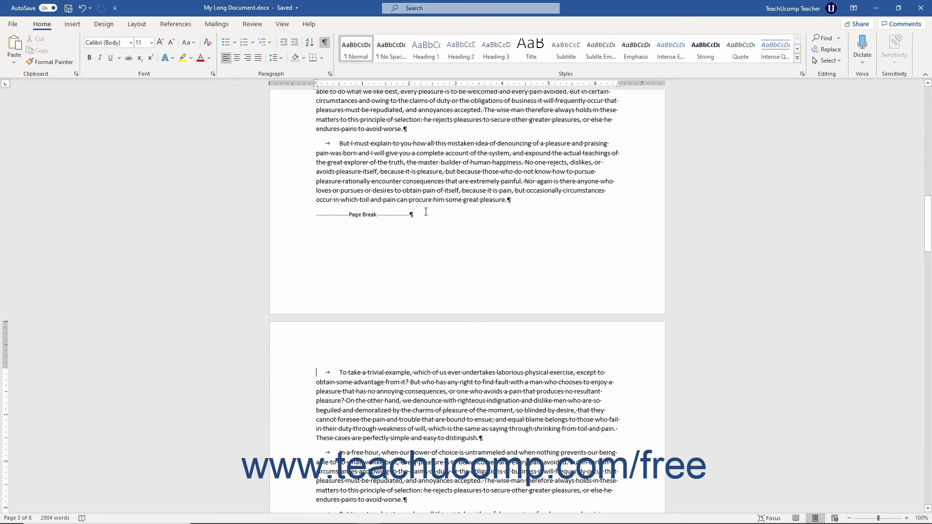
- Delete the Page Break marker so the trivial-example paragraph moves back onto page 2
{"action": "left_click", "coordinate": [318, 217]}
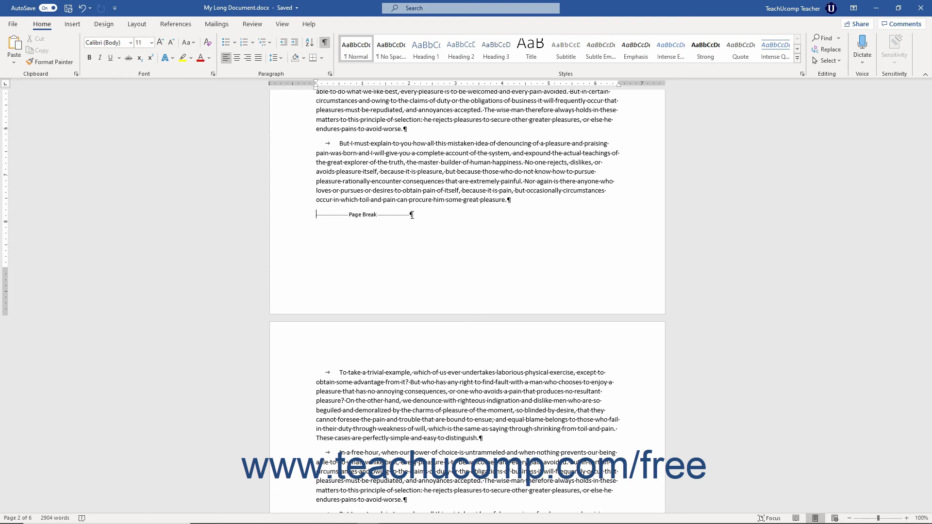
{"action": "left_click", "coordinate": [326, 46]}
{"action": "left_click", "coordinate": [326, 46]}
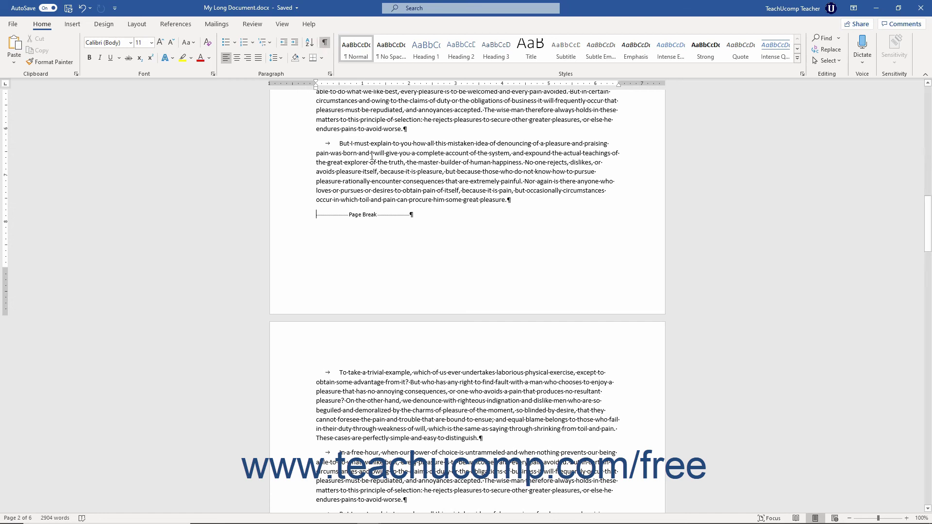
{"action": "left_click", "coordinate": [314, 216]}
{"action": "key", "text": "Delete"}
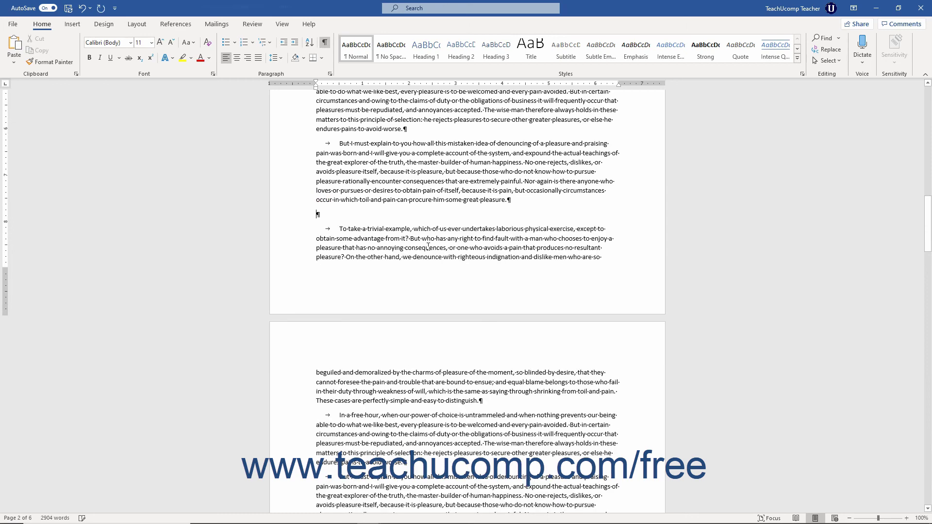